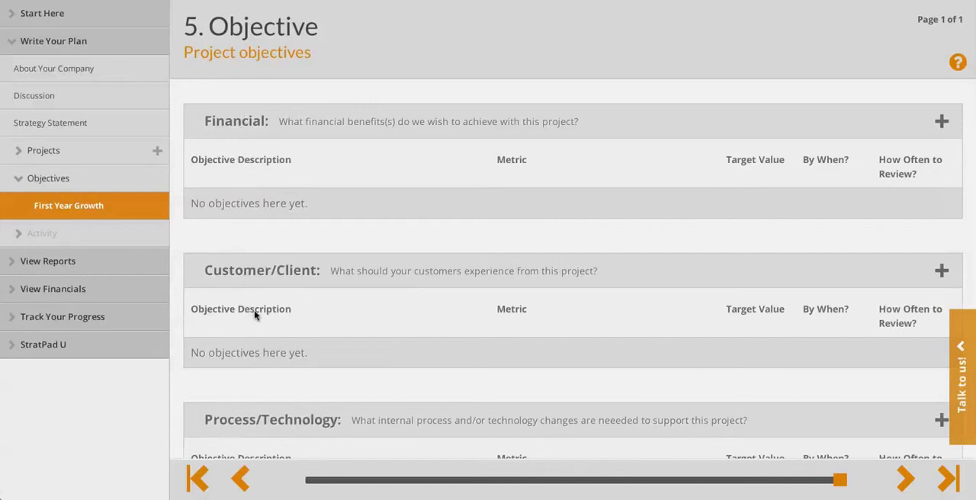
# Step: Start a new Financial objective for the First Year Growth project, named Increase Revenue and reviewed monthly
pyautogui.scroll(-4, 255, 314)
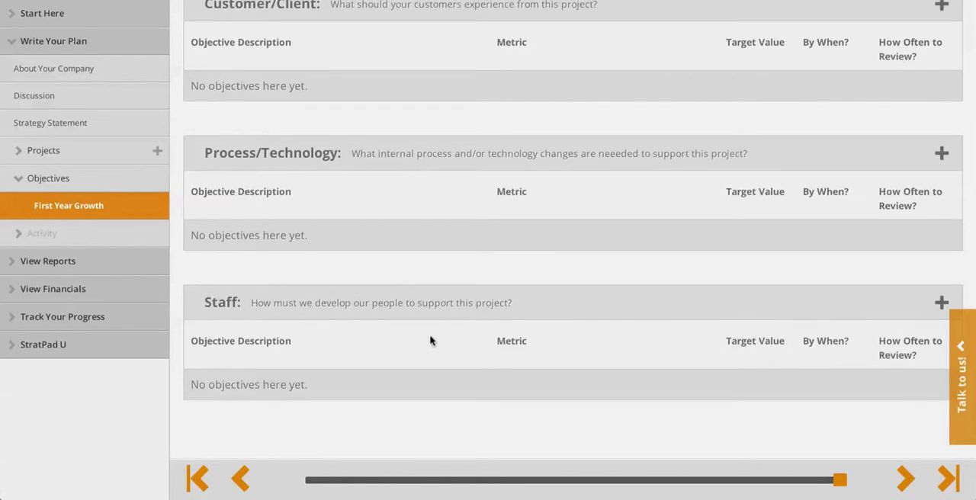
pyautogui.scroll(5, 430, 341)
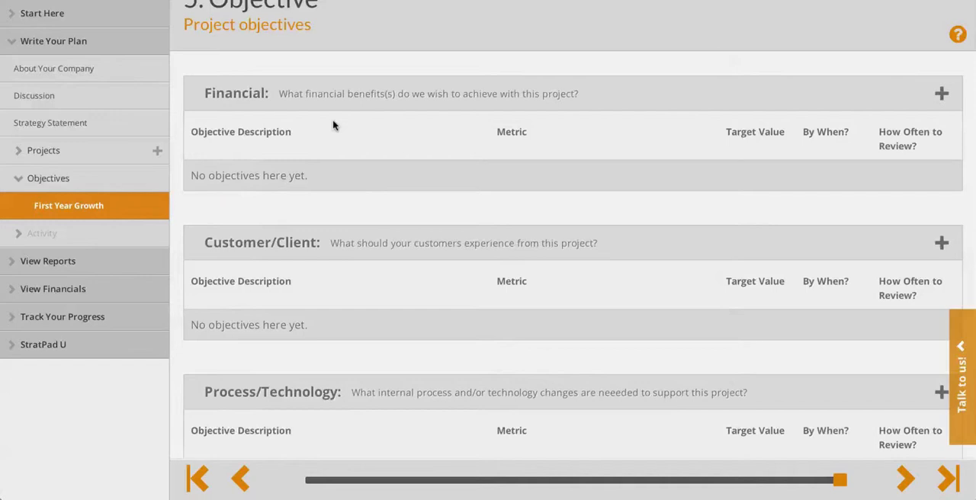
pyautogui.click(942, 94)
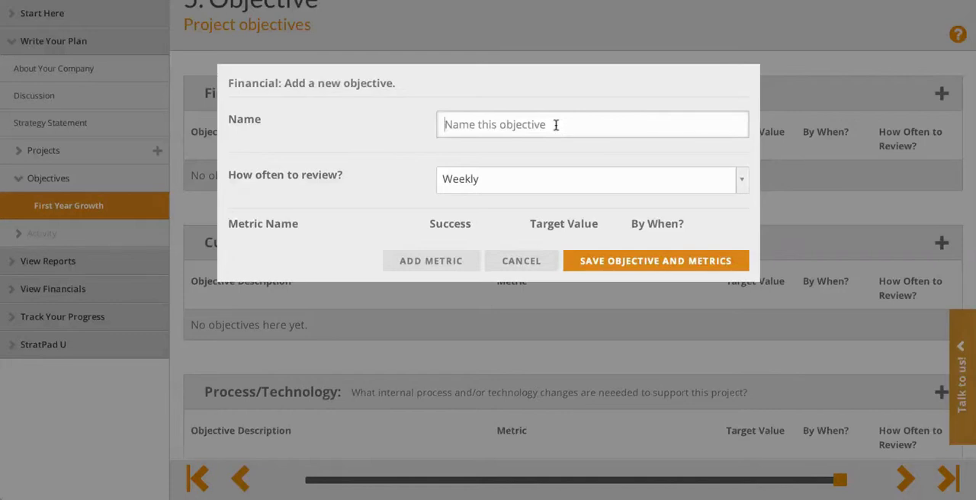
pyautogui.write('Increase R')
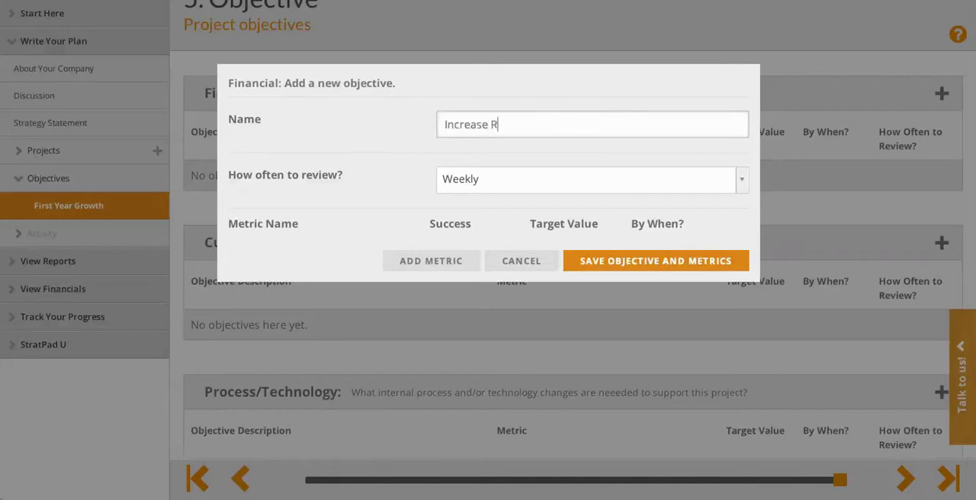
pyautogui.write('evenue')
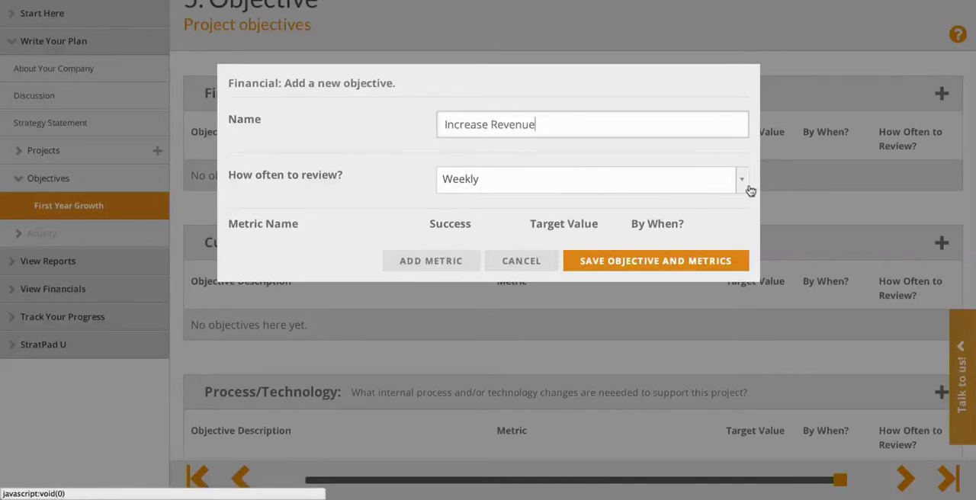
pyautogui.click(743, 187)
pyautogui.click(482, 245)
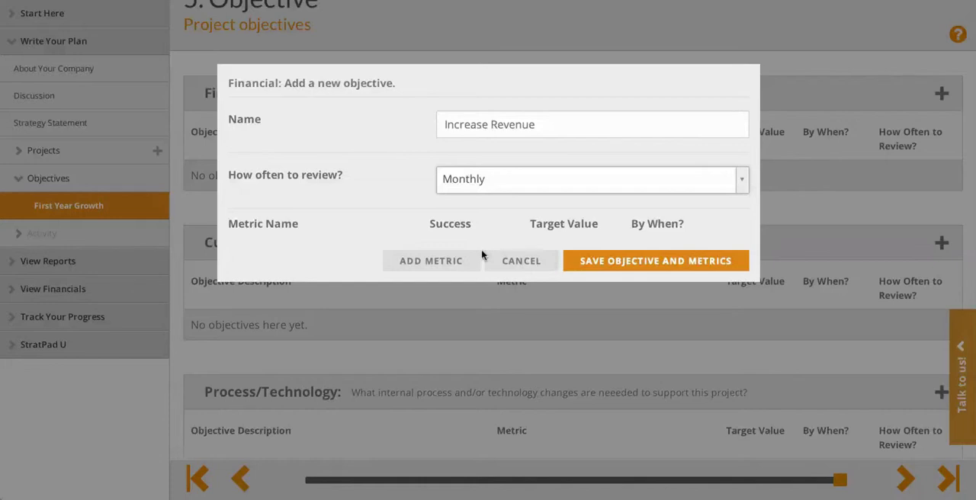
# Step: Add a metric named Revenue to the objective, with success defined as exceeding a target value of 15000
pyautogui.click(406, 262)
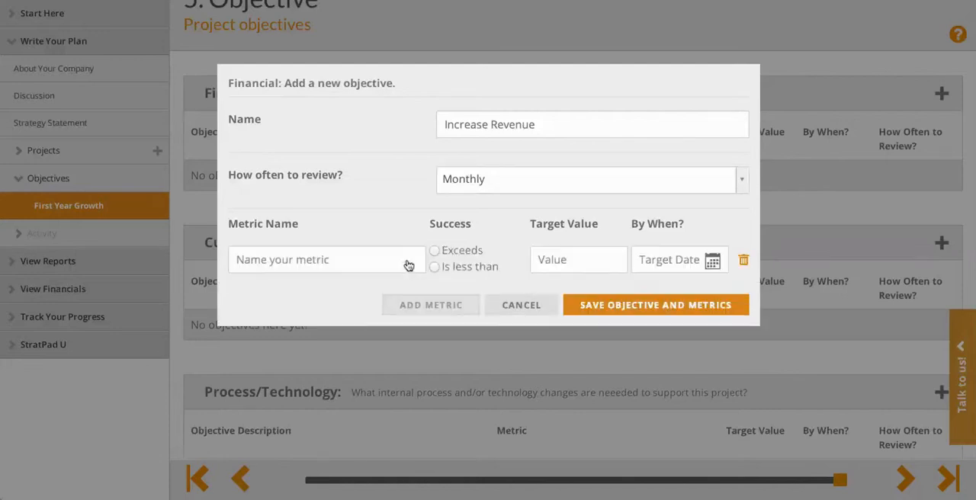
pyautogui.click(331, 259)
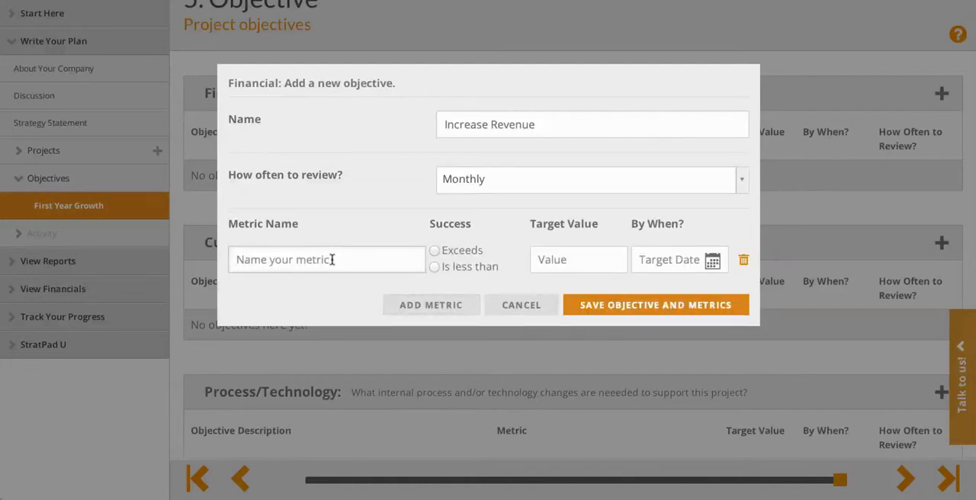
pyautogui.write('Revenue')
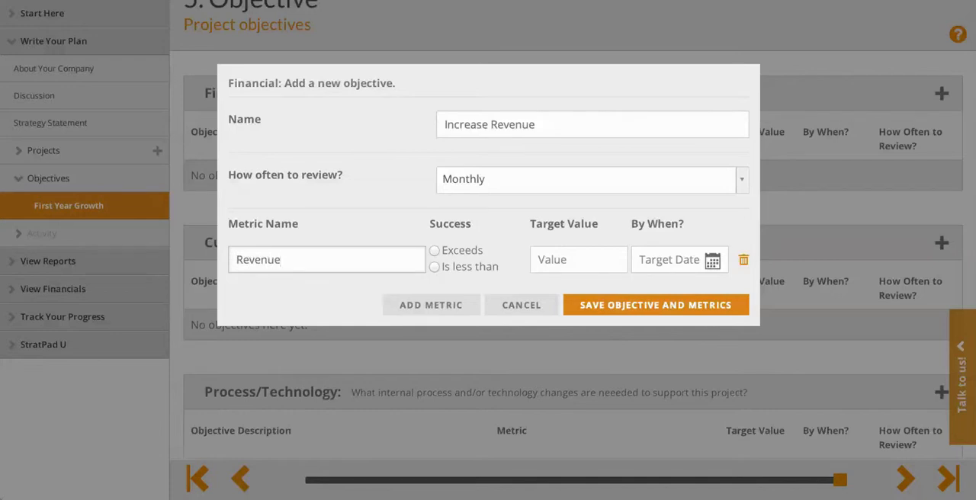
pyautogui.click(433, 251)
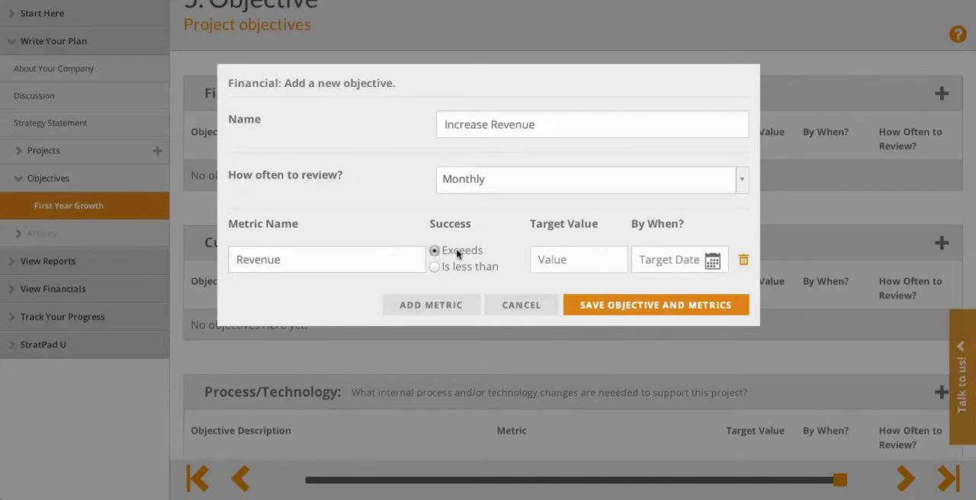
pyautogui.click(568, 258)
pyautogui.write('15000')
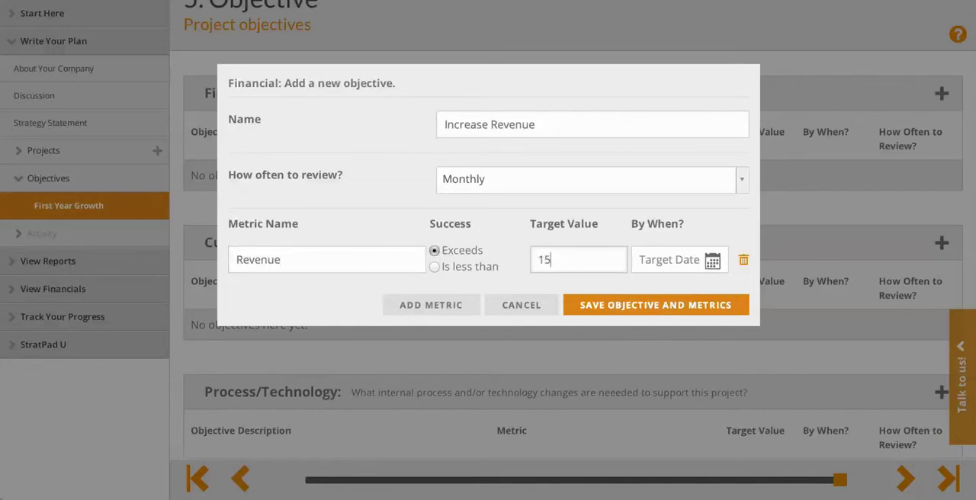
# Step: Set the metric's target date to December 31, 2014
pyautogui.click(712, 260)
pyautogui.click(709, 286)
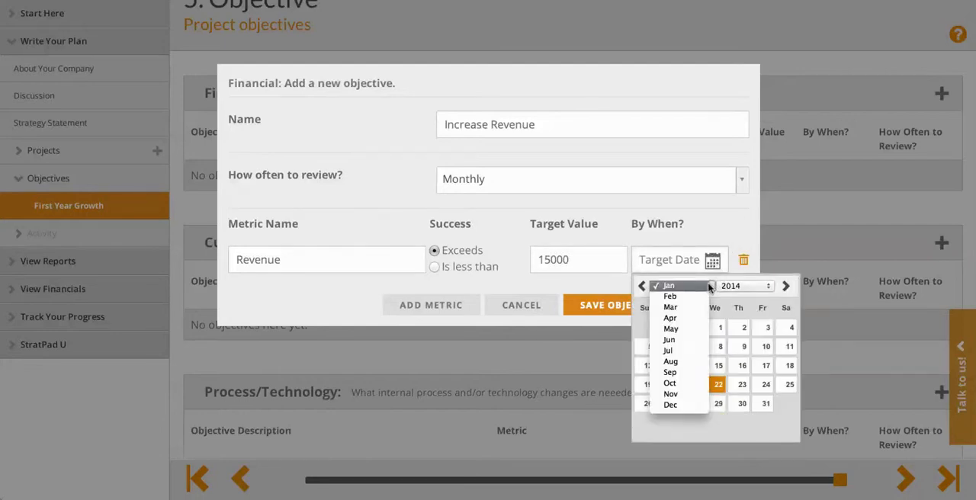
pyautogui.click(675, 404)
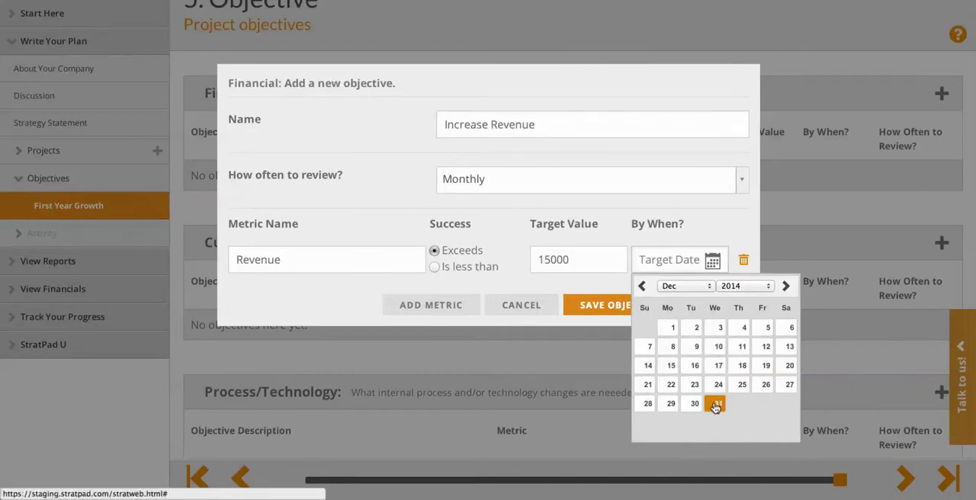
pyautogui.click(718, 404)
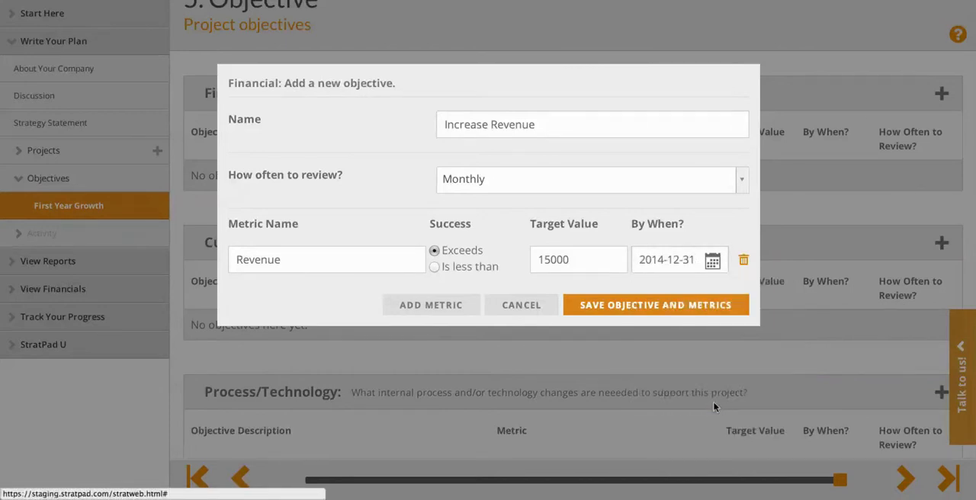
# Step: Rename the metric as Monthly Revenue and save the objective with its metric
pyautogui.click(236, 260)
pyautogui.write('Monthly')
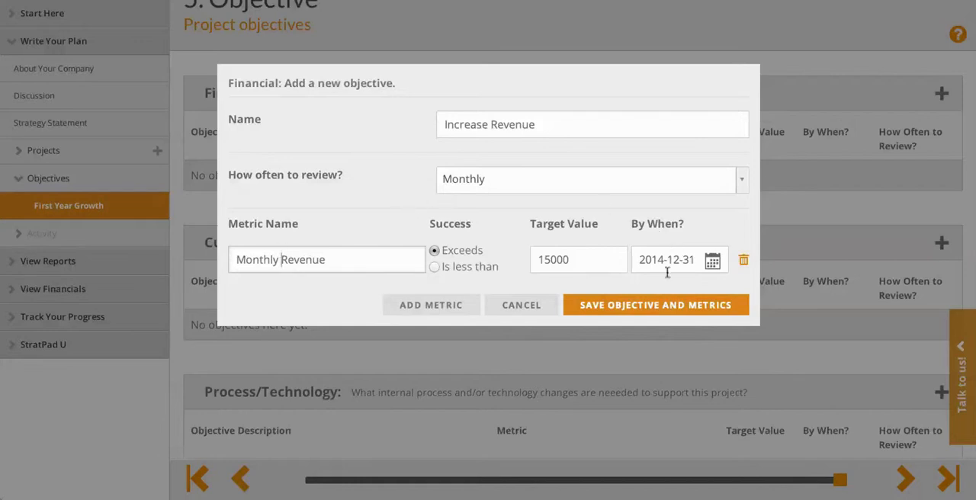
pyautogui.click(623, 308)
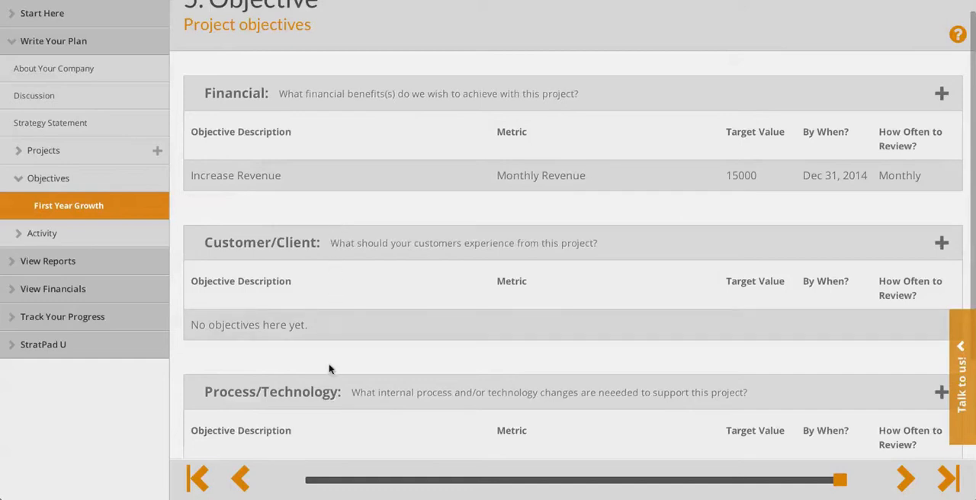
# Step: Open the Strategy Map report and examine how the objectives link to the project, down to the Staff level
pyautogui.scroll(-5, 337, 238)
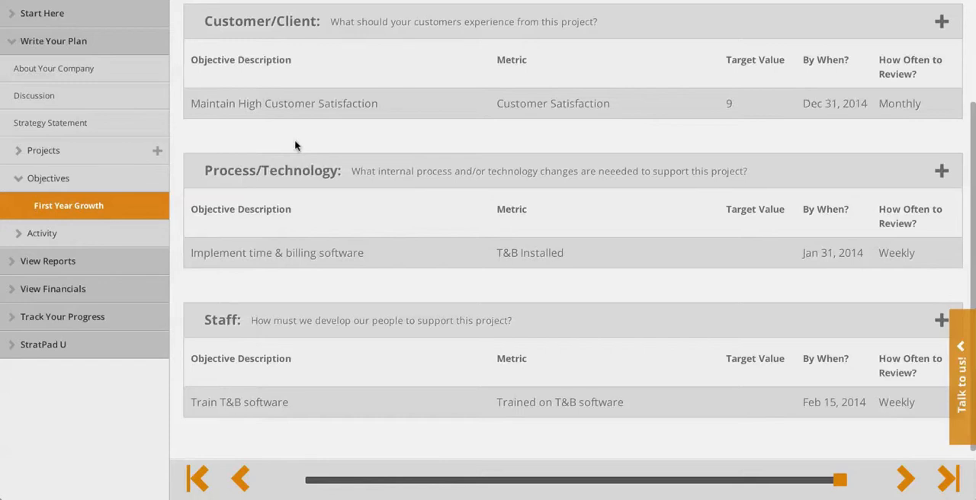
pyautogui.click(33, 262)
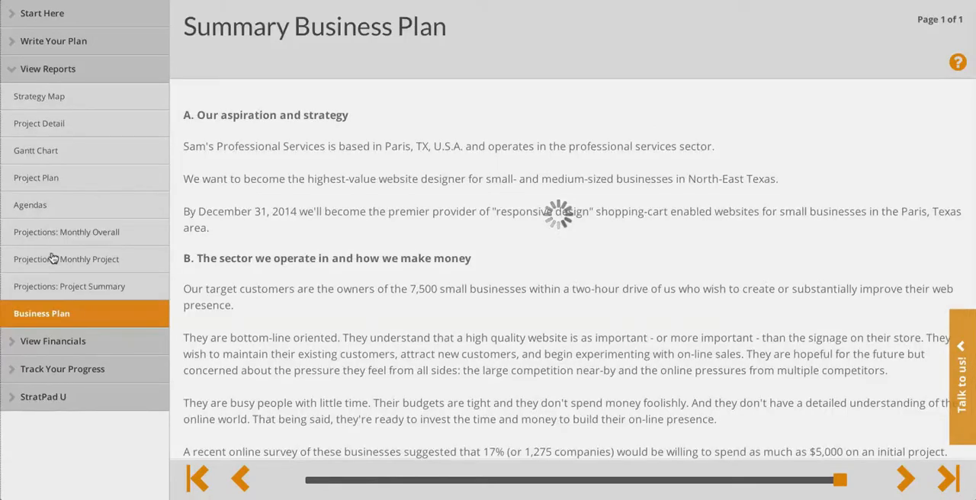
pyautogui.click(51, 102)
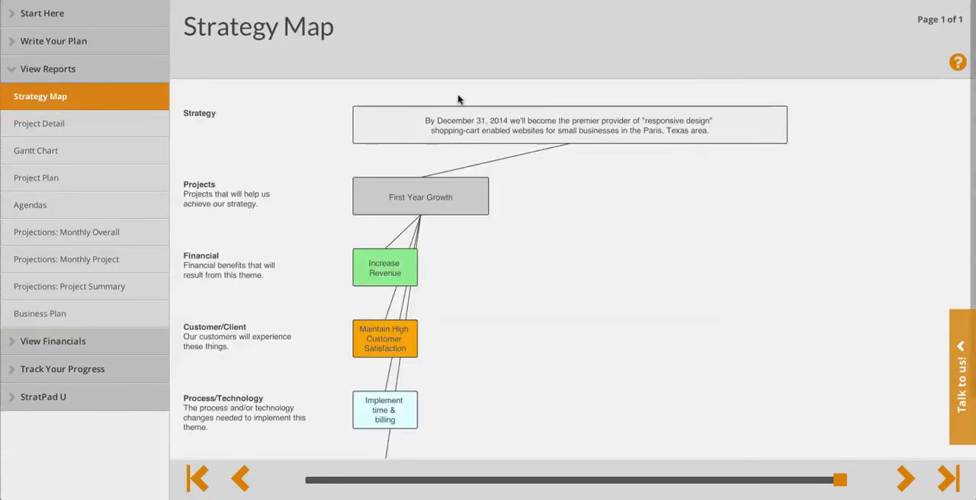
pyautogui.scroll(-2, 404, 153)
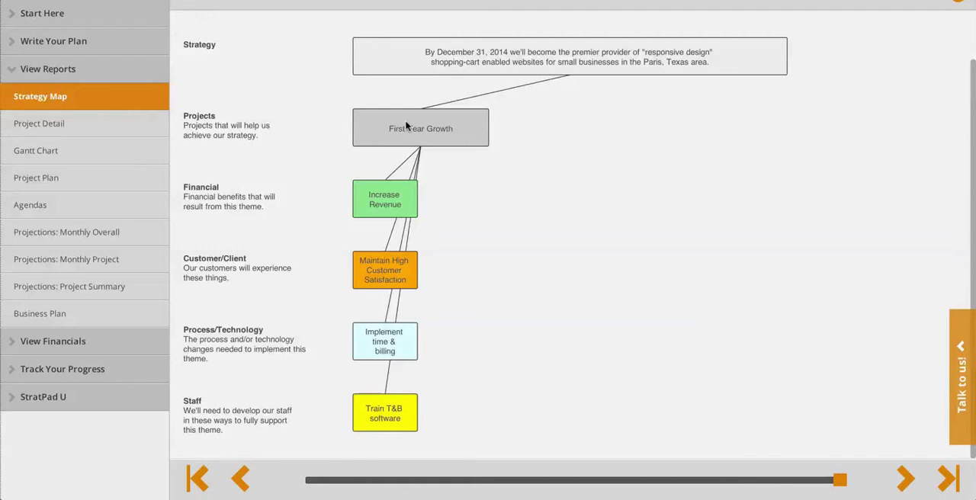
# Step: View the Project Detail report and the Gantt chart for the First Year Growth objectives
pyautogui.click(38, 127)
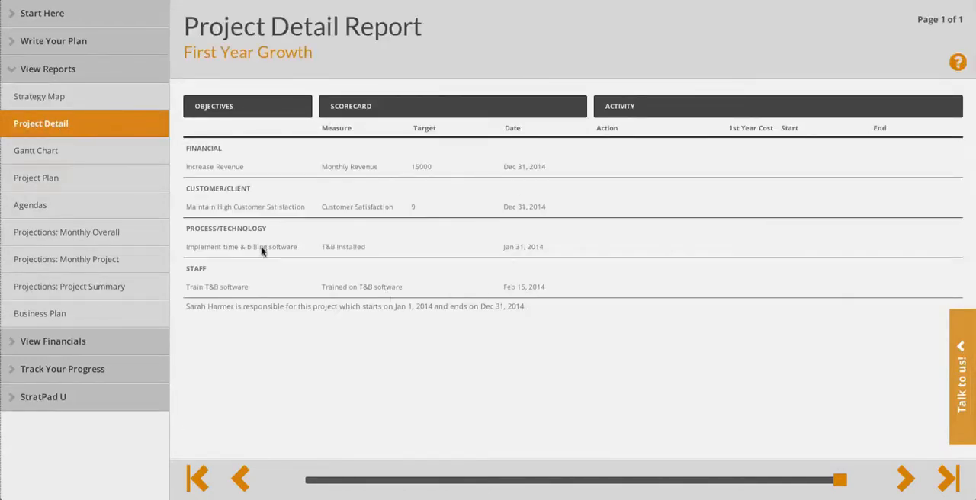
pyautogui.click(44, 153)
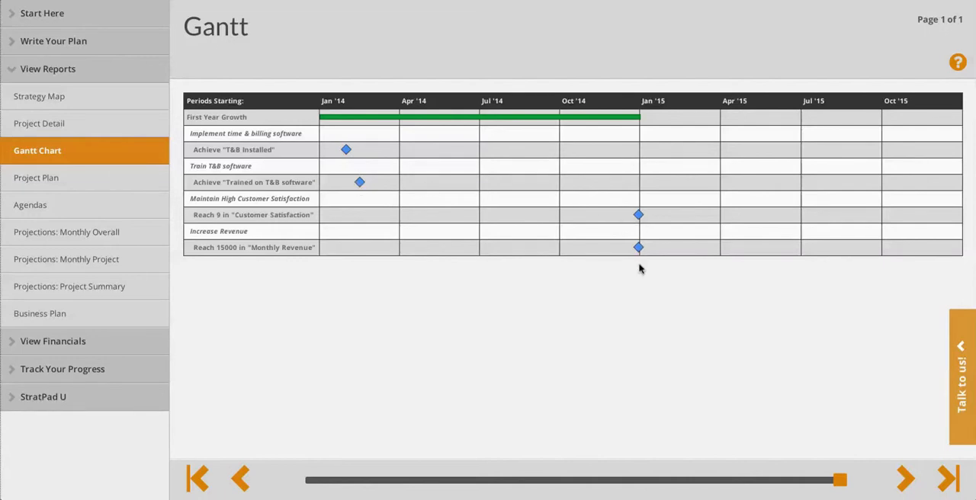
# Step: View the meeting agendas, and read the Summary Business Plan down to its milestones, goals and financial progress sections
pyautogui.click(21, 206)
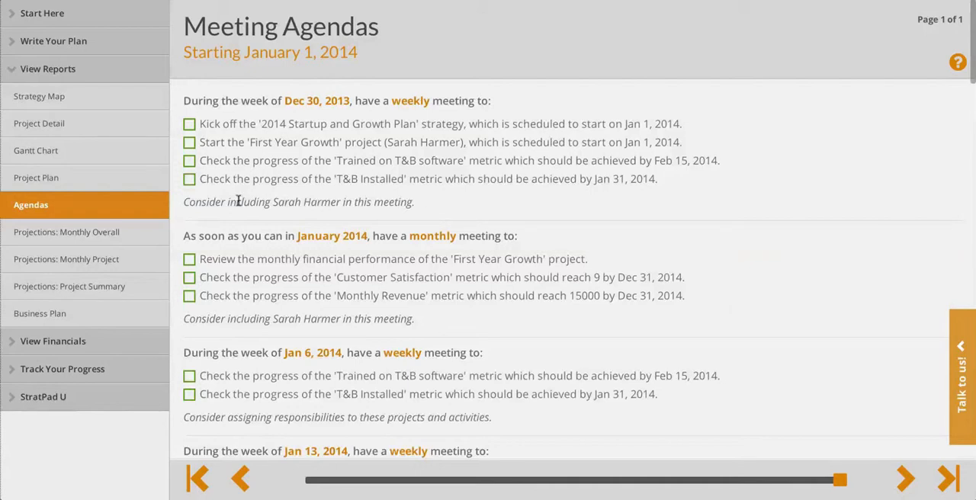
pyautogui.click(44, 315)
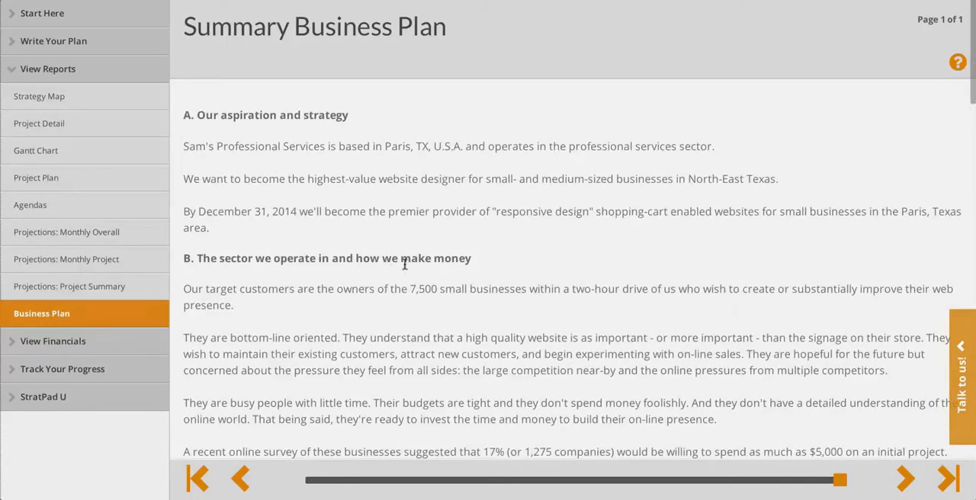
pyautogui.scroll(-10, 405, 263)
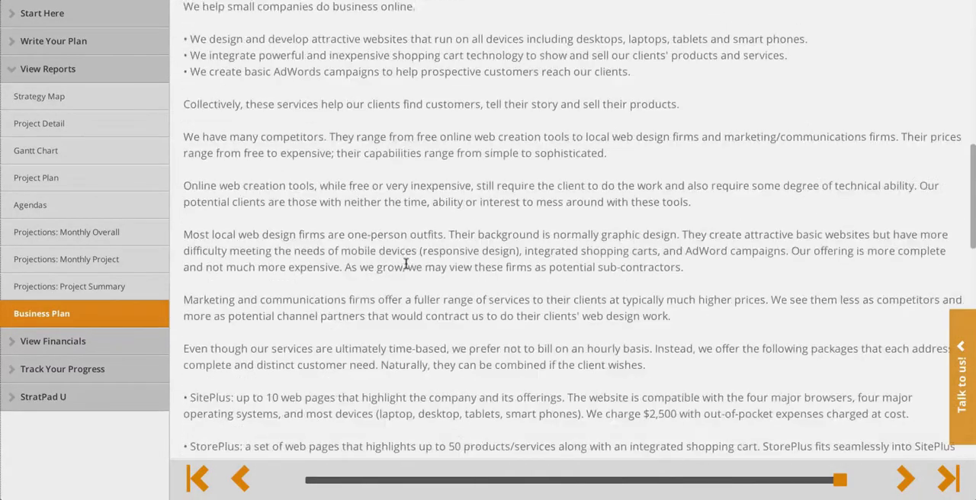
pyautogui.scroll(-12, 405, 263)
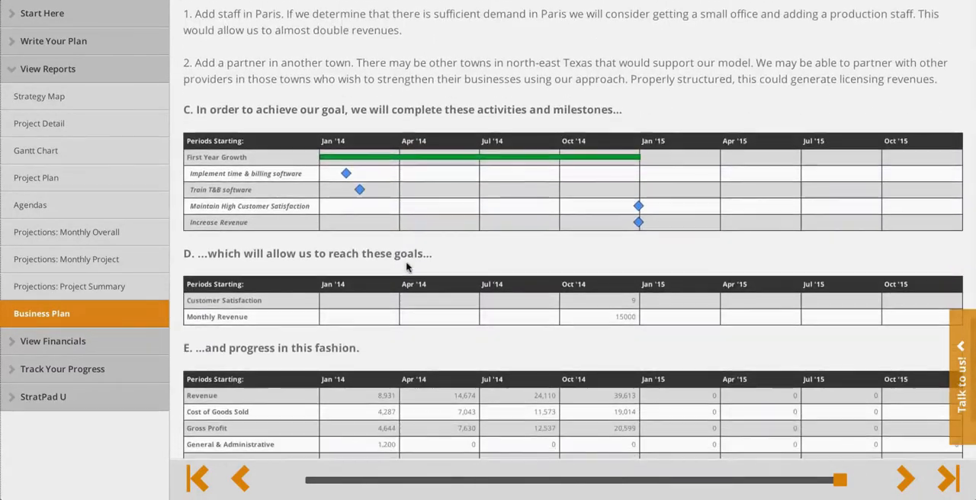
pyautogui.scroll(-1, 405, 263)
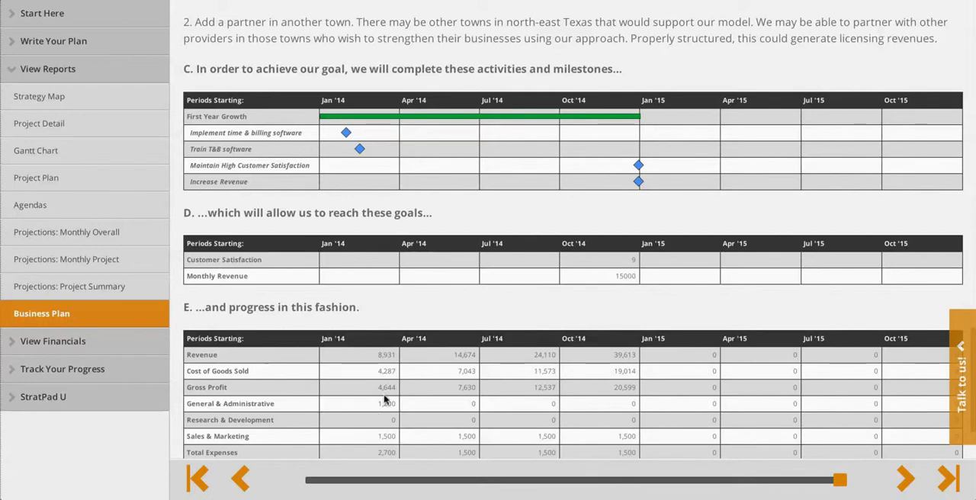
# Step: Return to the First Year Growth objectives in the plan and review the entries in each category
pyautogui.click(47, 38)
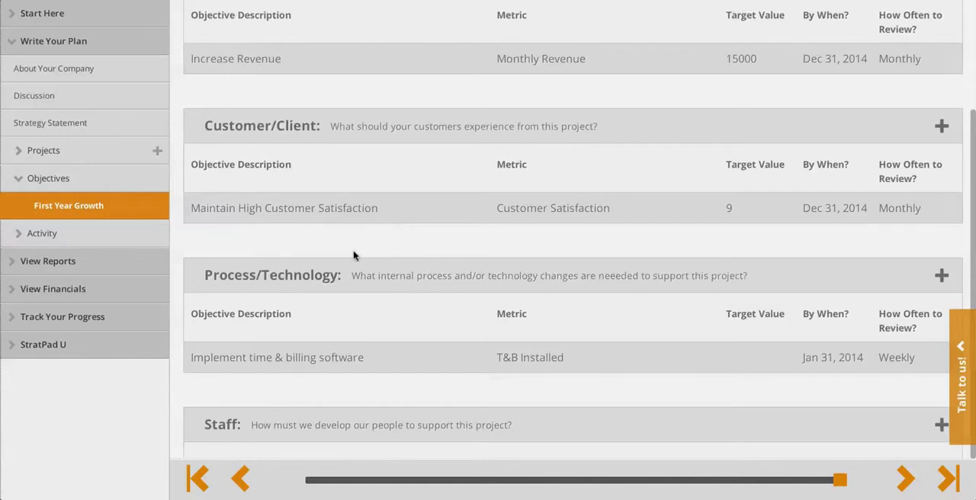
pyautogui.scroll(3, 353, 255)
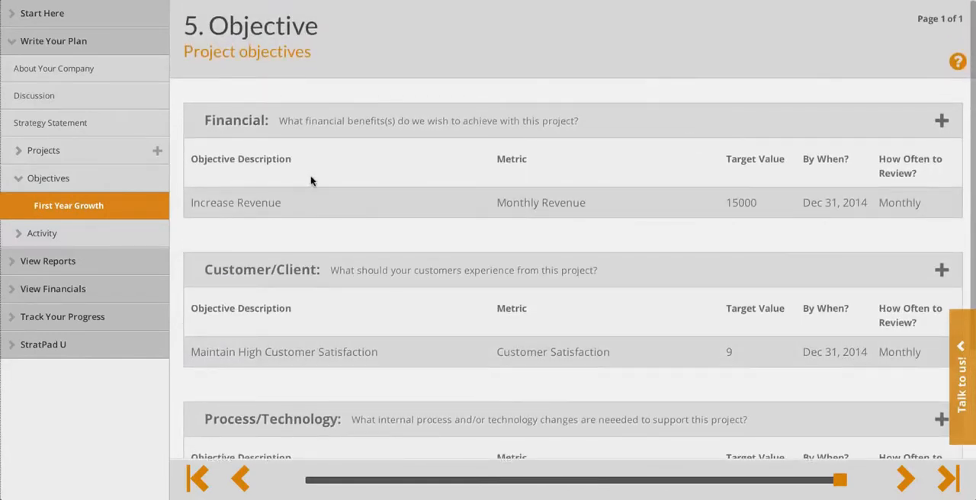
pyautogui.scroll(-1, 310, 180)
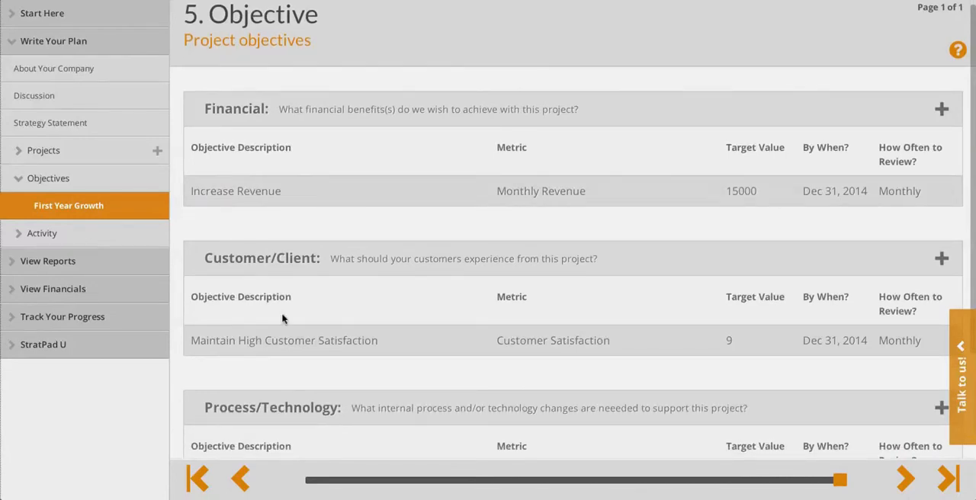
pyautogui.scroll(-1, 282, 319)
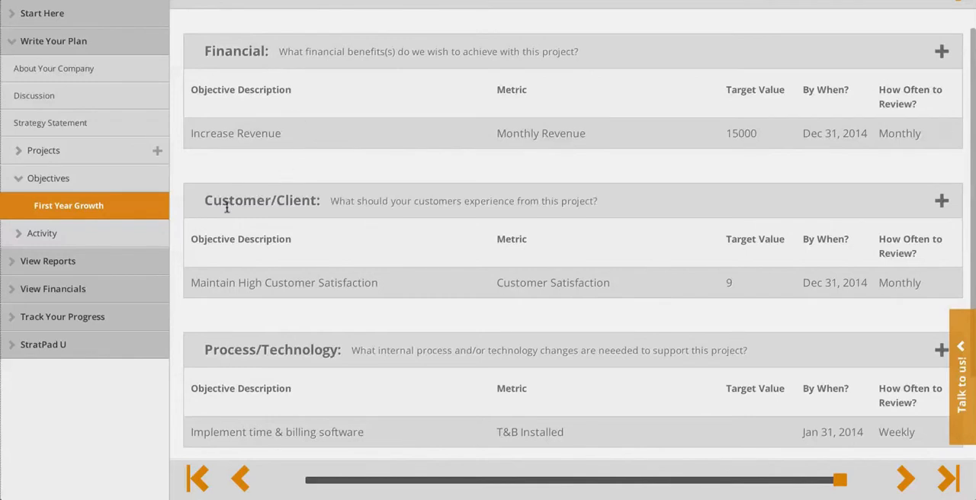
pyautogui.scroll(-3, 267, 364)
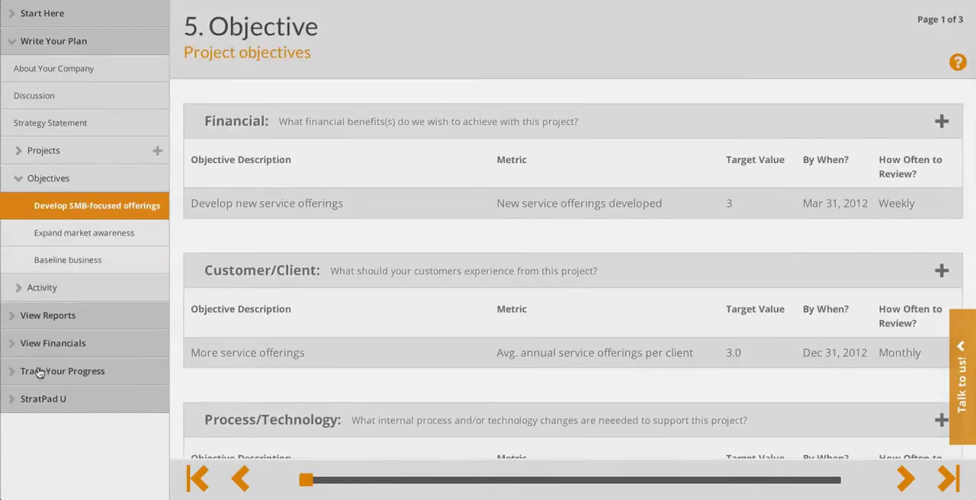
# Step: Open the progress tracking chart of monthly revenue from new clients and inspect the February bar
pyautogui.click(39, 371)
pyautogui.moveTo(321, 350)
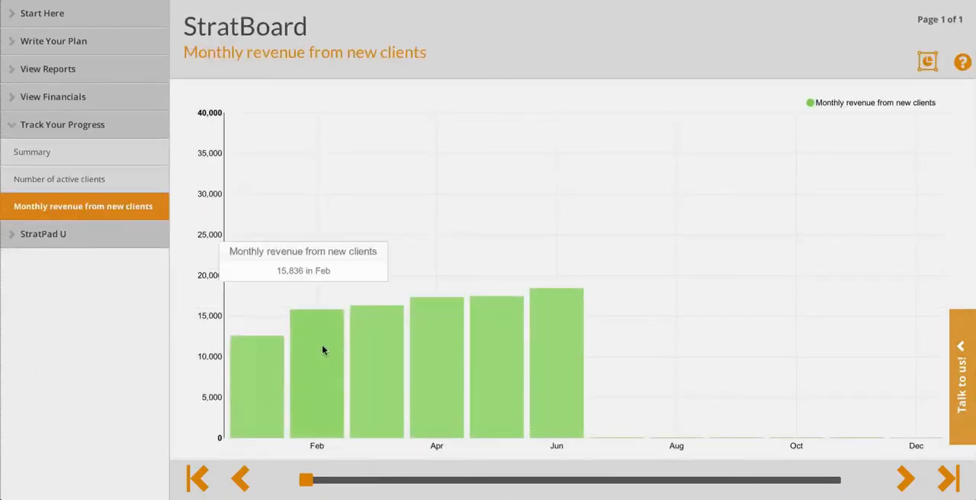